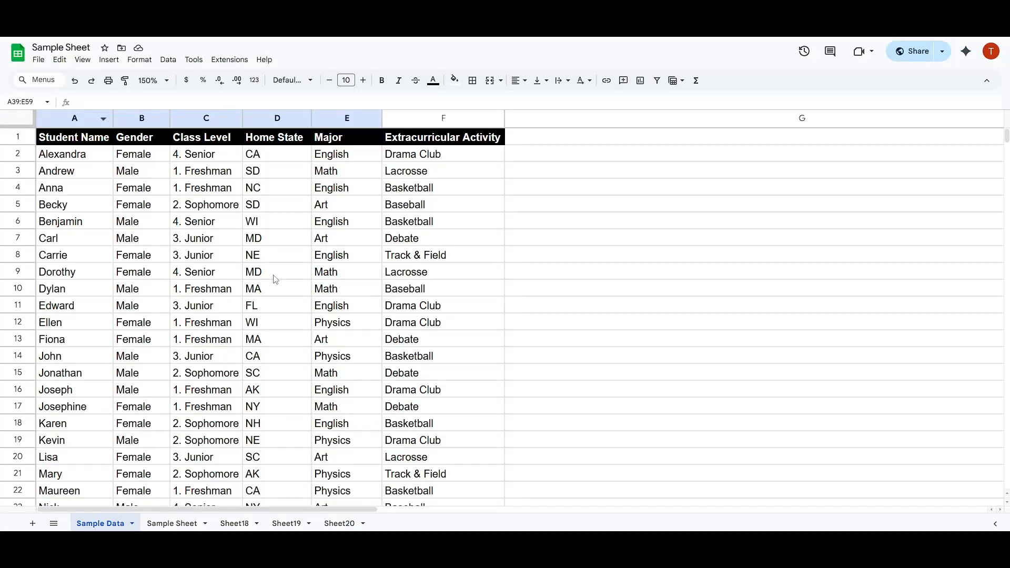
# Clear the formatting from the empty range A39:E59 below the student table on the Sample Data sheet.
pyautogui.scroll(-7, 363, 281)
pyautogui.scroll(7, 369, 355)
pyautogui.scroll(-10, 327, 368)
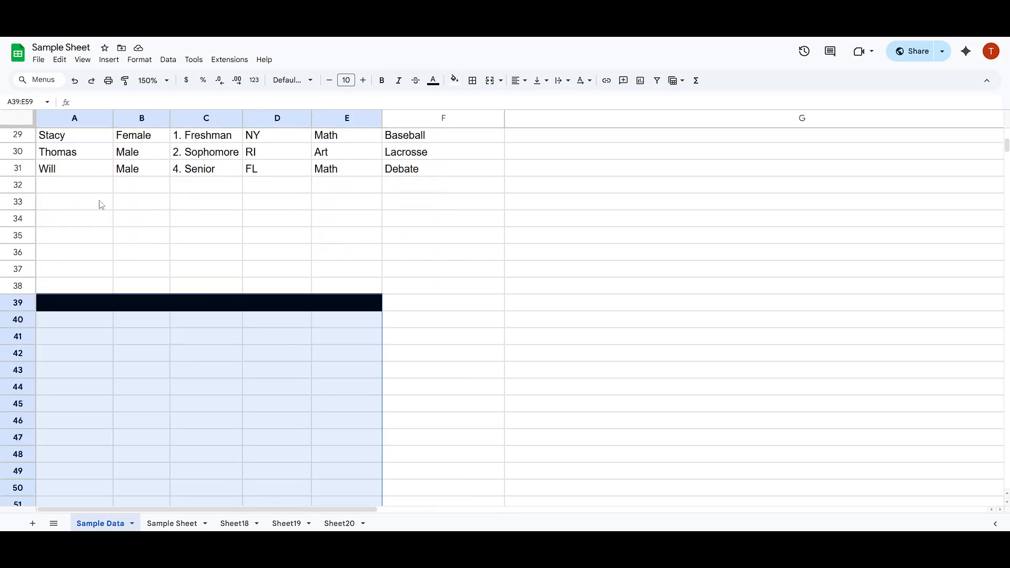
pyautogui.click(41, 83)
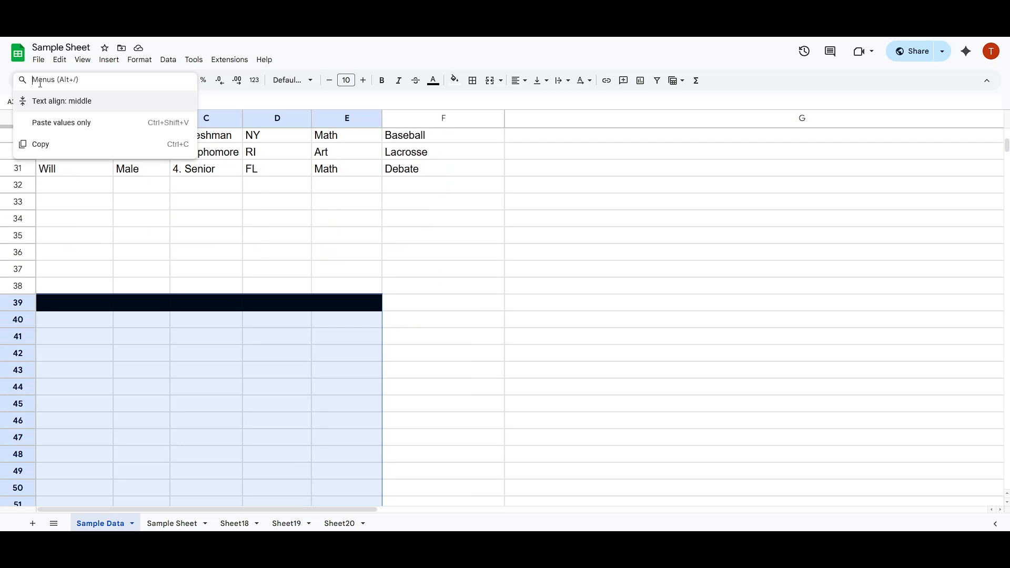
pyautogui.write('clear')
pyautogui.press('Return')
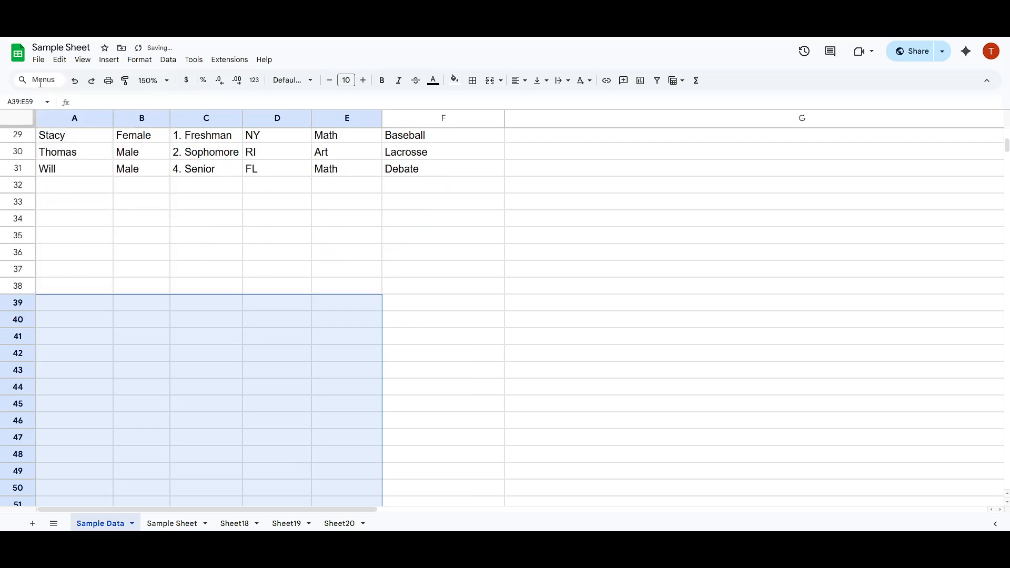
pyautogui.click(272, 335)
pyautogui.scroll(10, 284, 342)
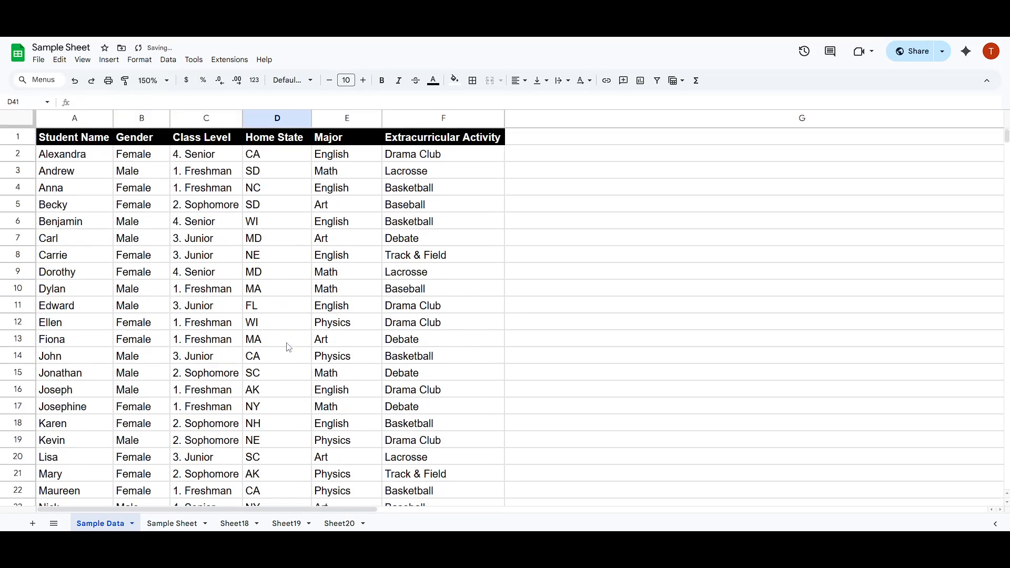
pyautogui.scroll(-5, 405, 294)
pyautogui.scroll(3, 431, 368)
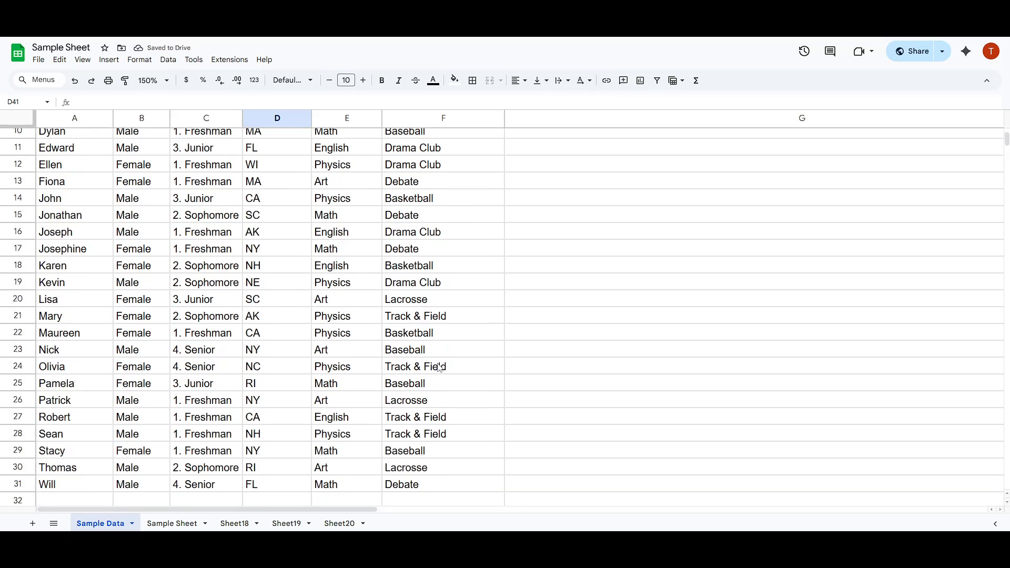
pyautogui.scroll(-3, 447, 411)
pyautogui.scroll(5, 303, 149)
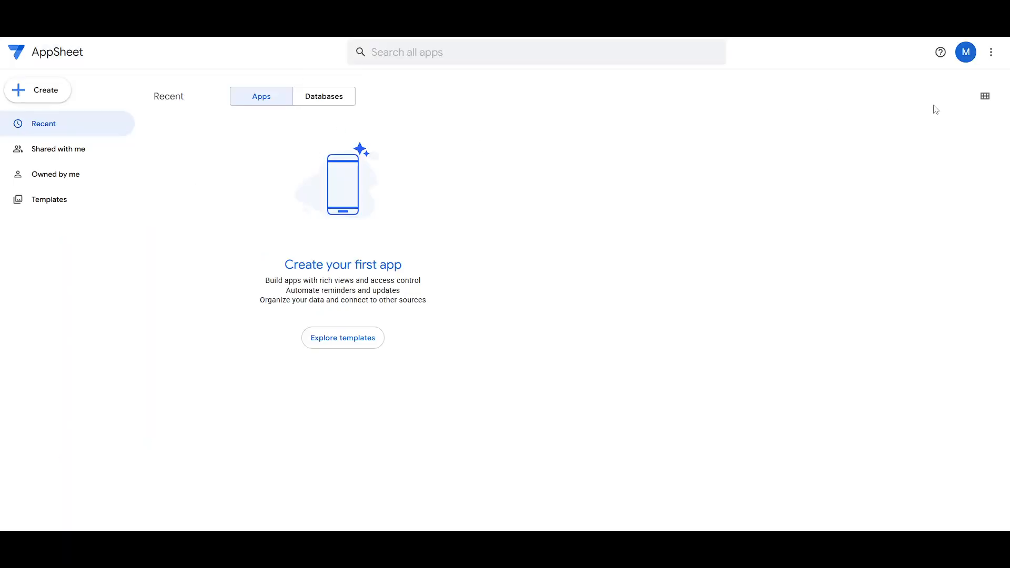
pyautogui.click(967, 55)
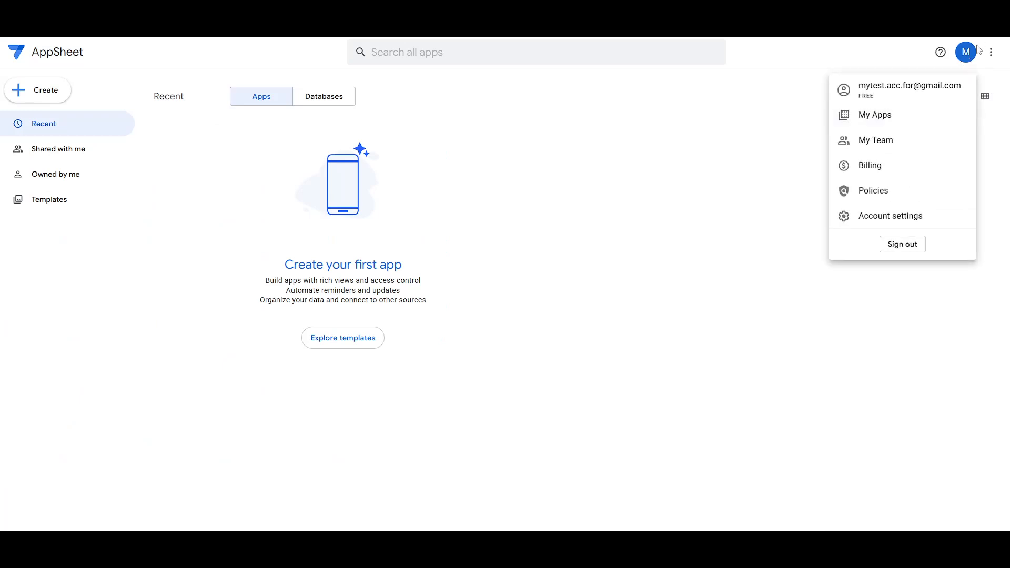
pyautogui.click(975, 54)
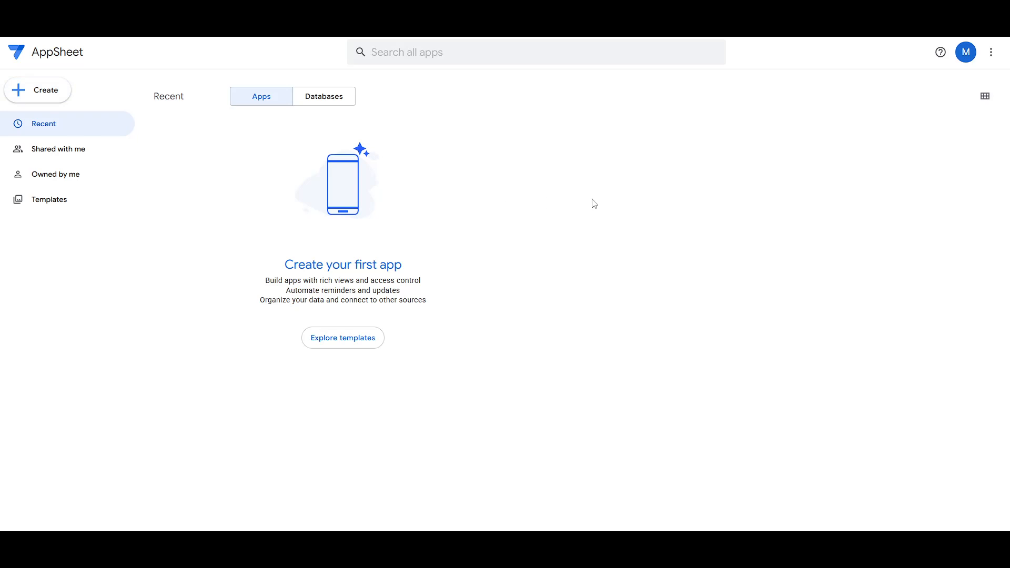
pyautogui.click(990, 53)
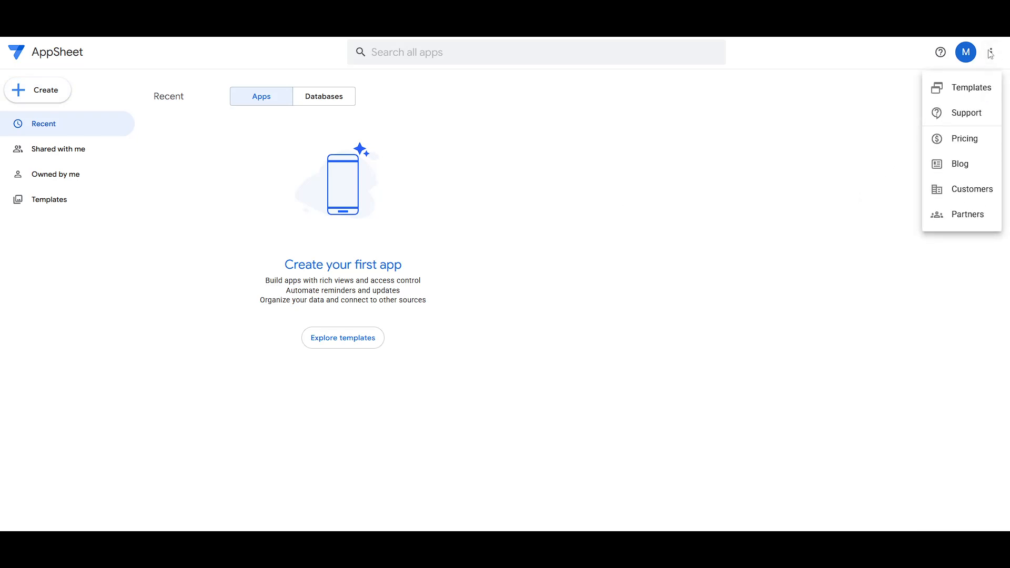
pyautogui.click(990, 53)
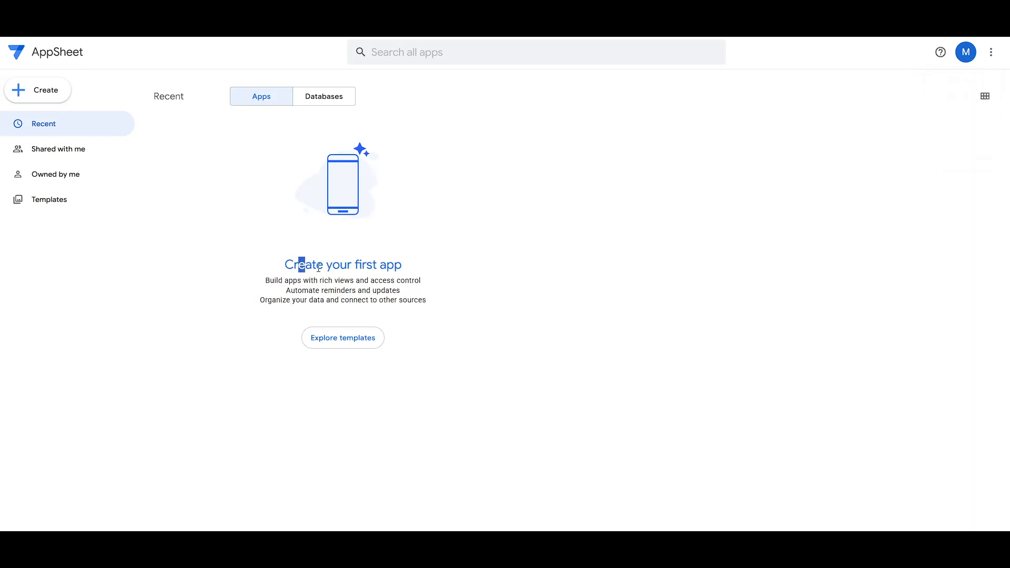
pyautogui.moveTo(298, 264); pyautogui.dragTo(459, 282)
pyautogui.click(459, 282)
pyautogui.moveTo(93, 54); pyautogui.dragTo(18, 64)
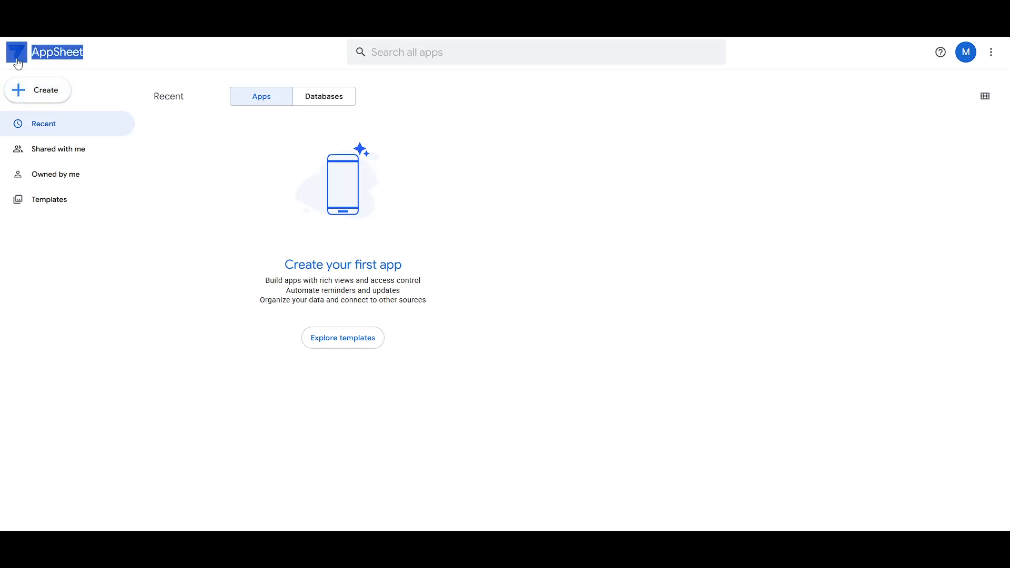
pyautogui.click(247, 145)
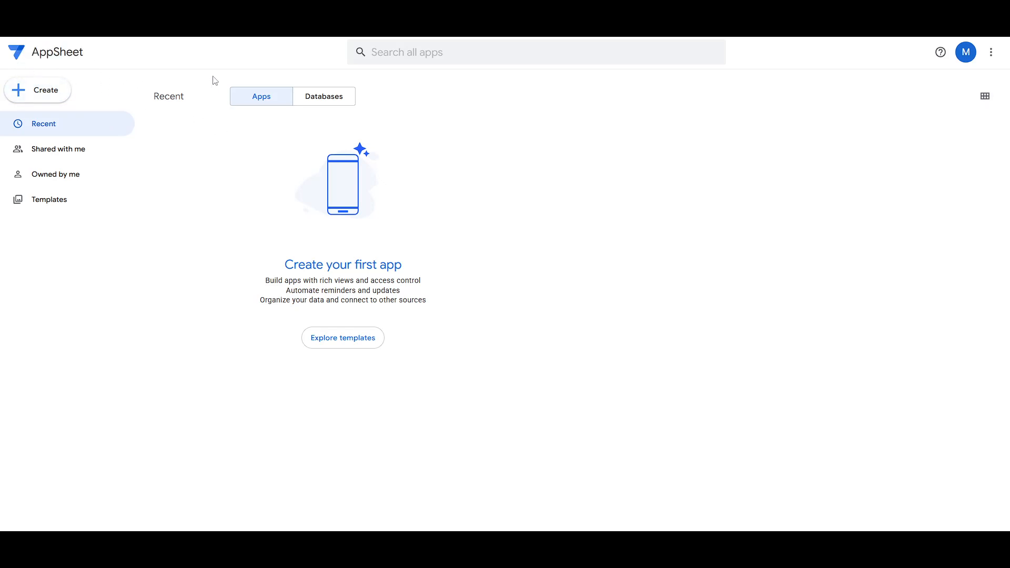
# Start creating a new app from existing data and select the default app name for replacement.
pyautogui.click(62, 90)
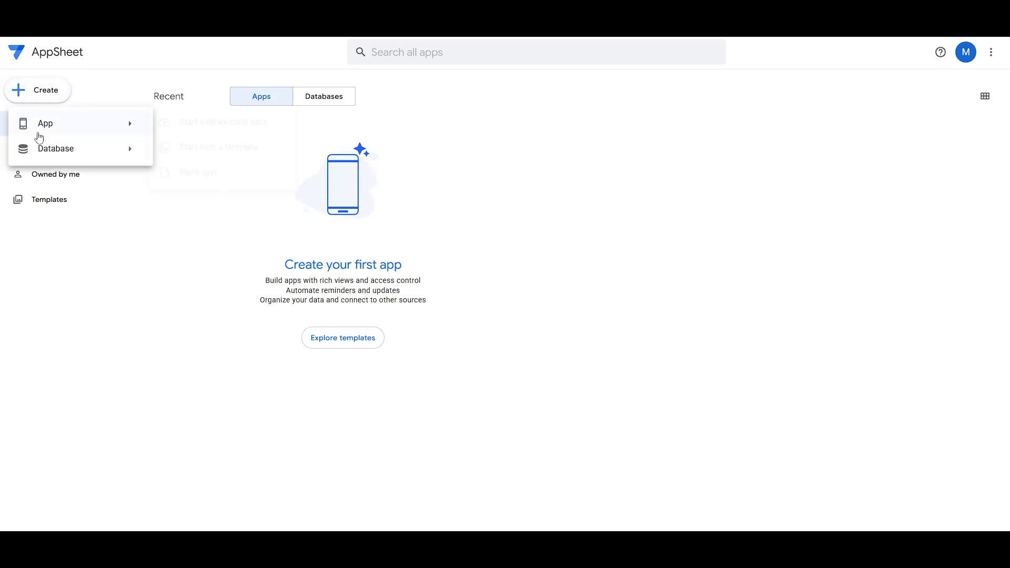
pyautogui.moveTo(79, 159)
pyautogui.moveTo(103, 126)
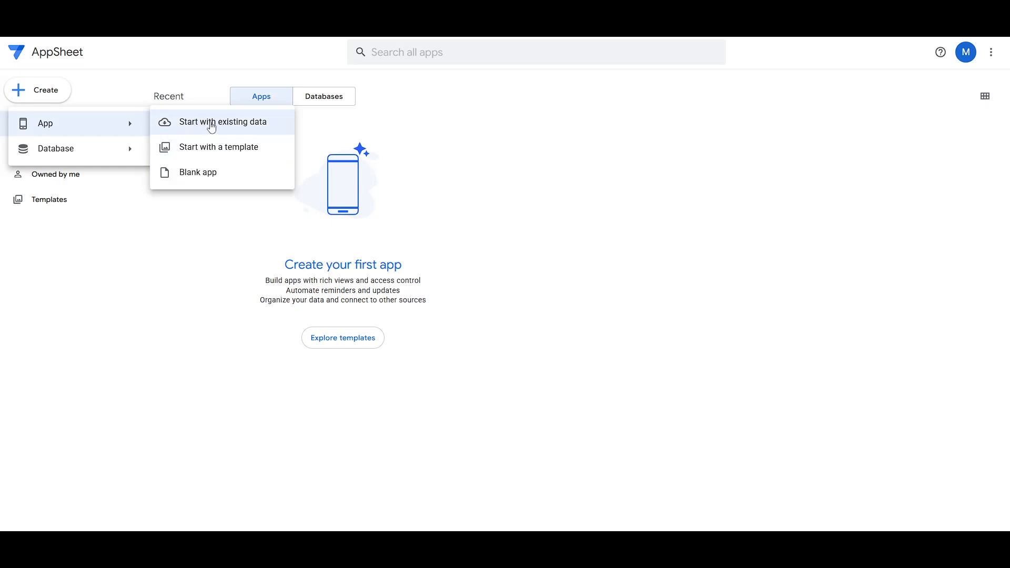
pyautogui.click(211, 123)
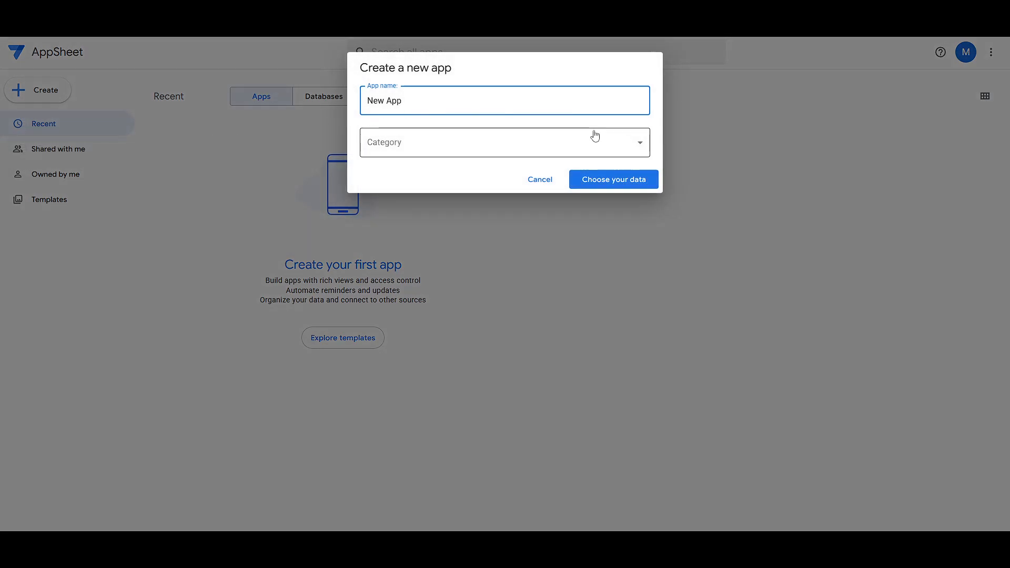
pyautogui.moveTo(511, 98); pyautogui.dragTo(349, 104)
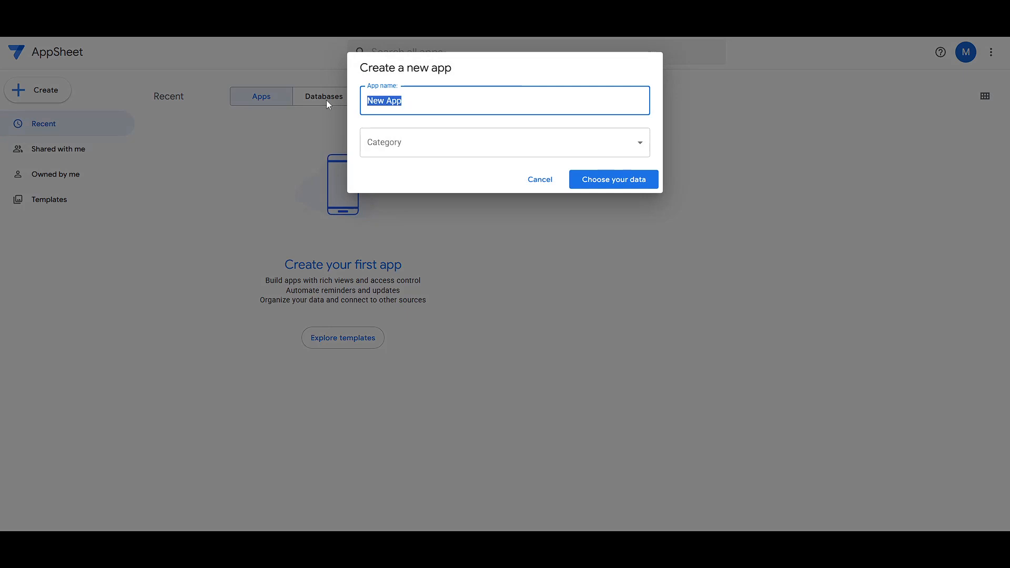
pyautogui.write('Sample App')
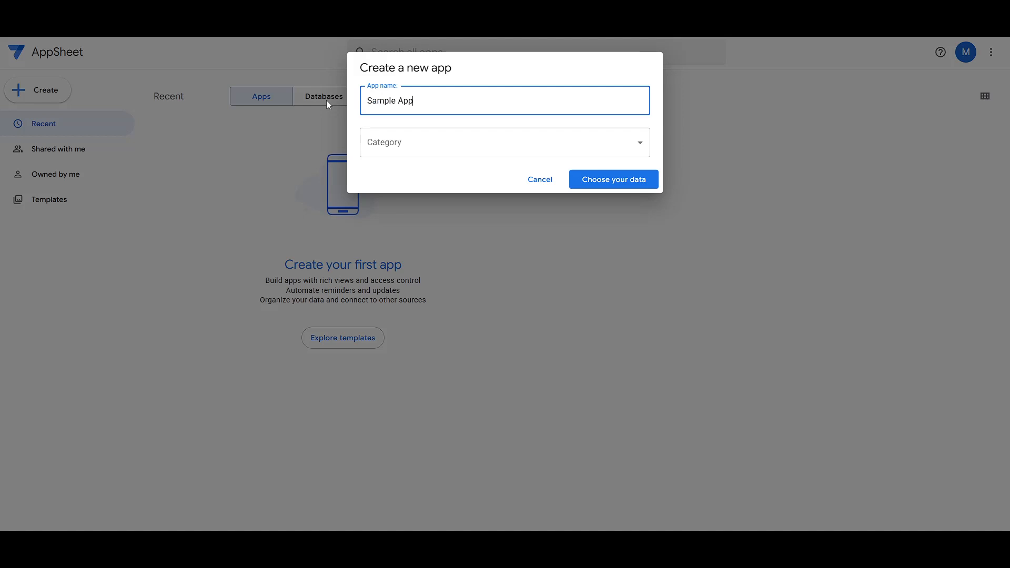
pyautogui.hotkey('ctrl', 'BackSpace')
pyautogui.hotkey('ctrl', 'BackSpace')
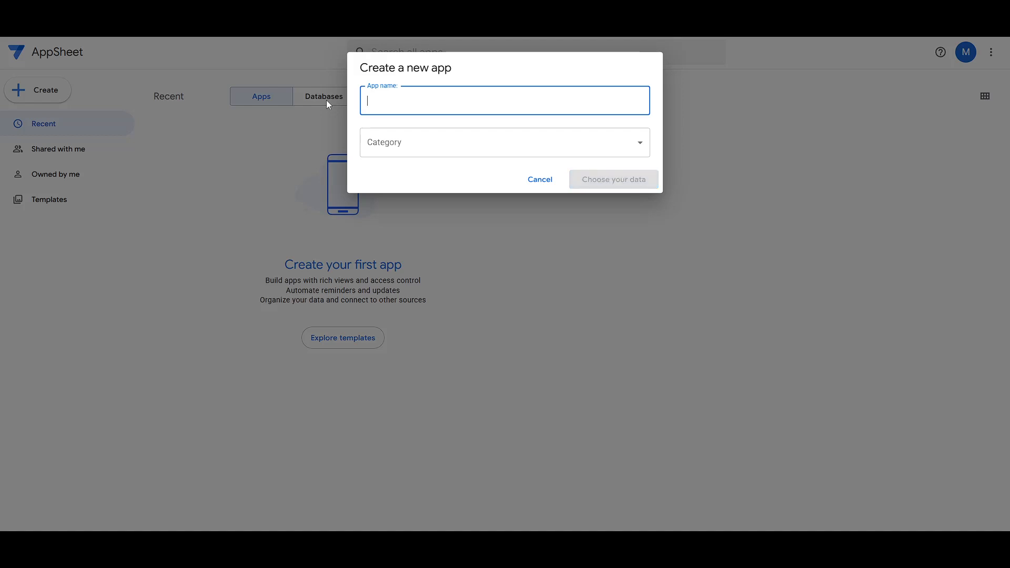
# Name the new app Test App and set its category to Other.
pyautogui.write('Test app')
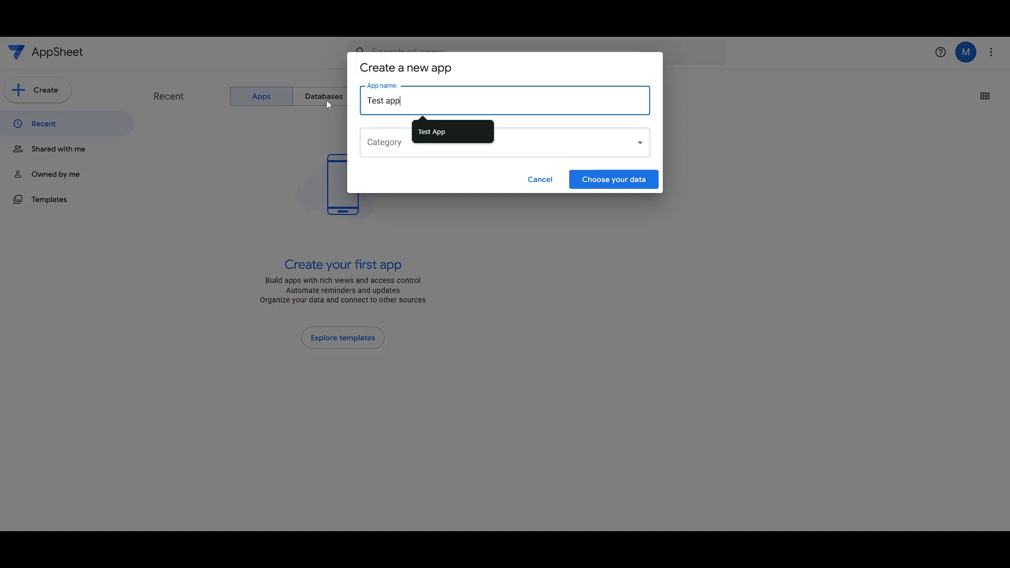
pyautogui.click(428, 133)
pyautogui.click(582, 152)
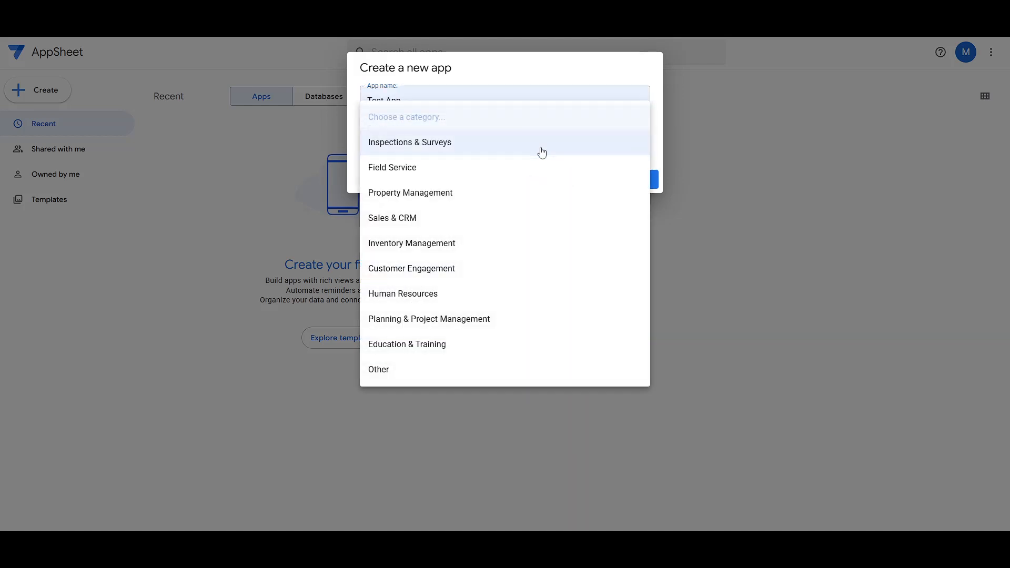
pyautogui.click(432, 373)
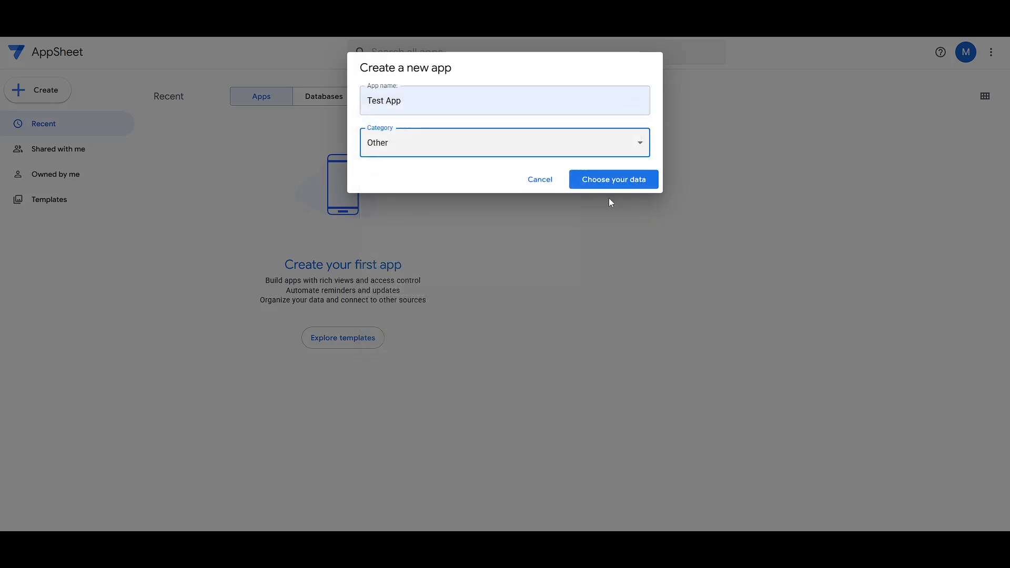
# Create the app with the Sample Sheet file from Google Sheets as its data source and proceed to editing it.
pyautogui.click(614, 180)
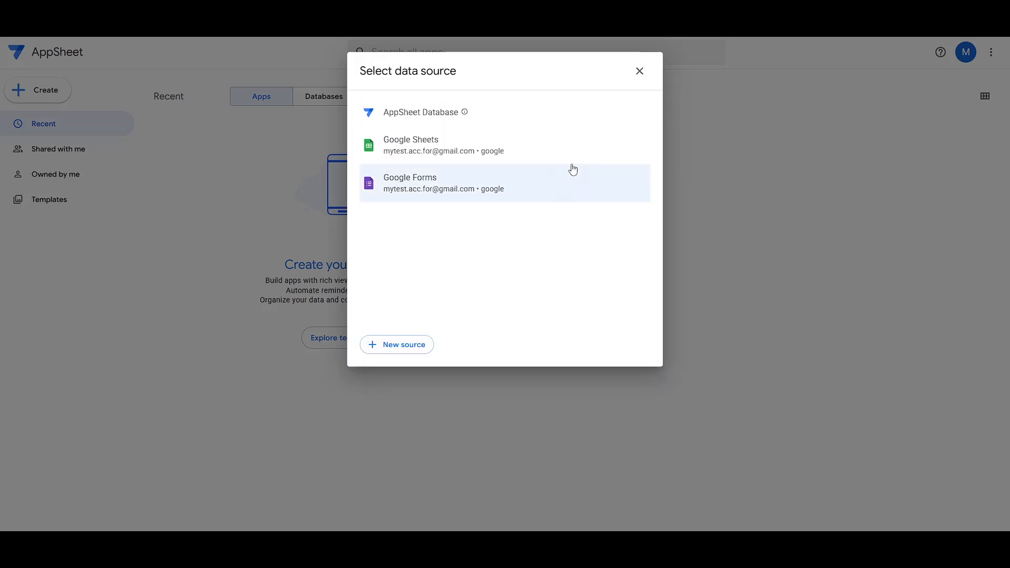
pyautogui.click(422, 144)
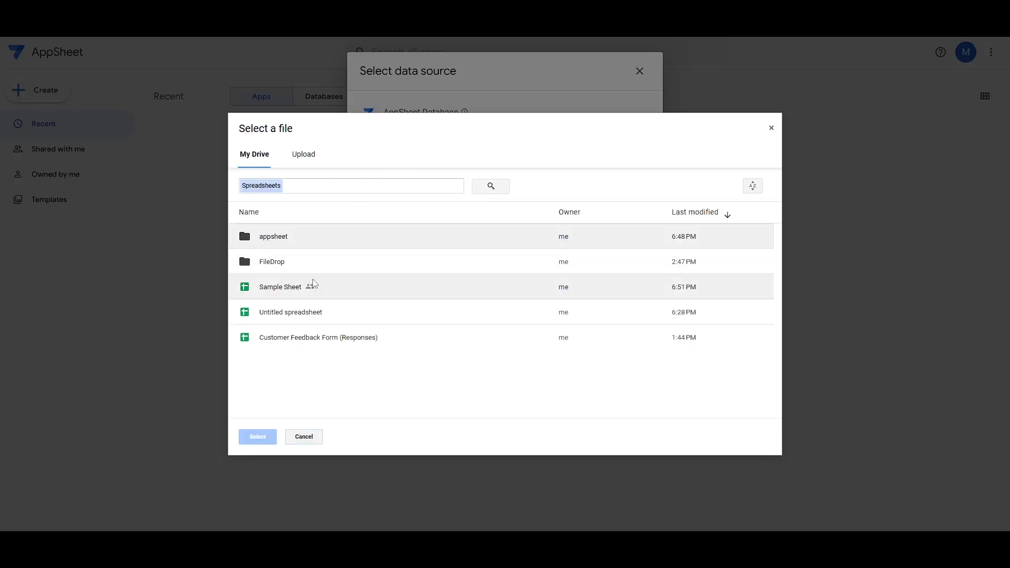
pyautogui.click(348, 288)
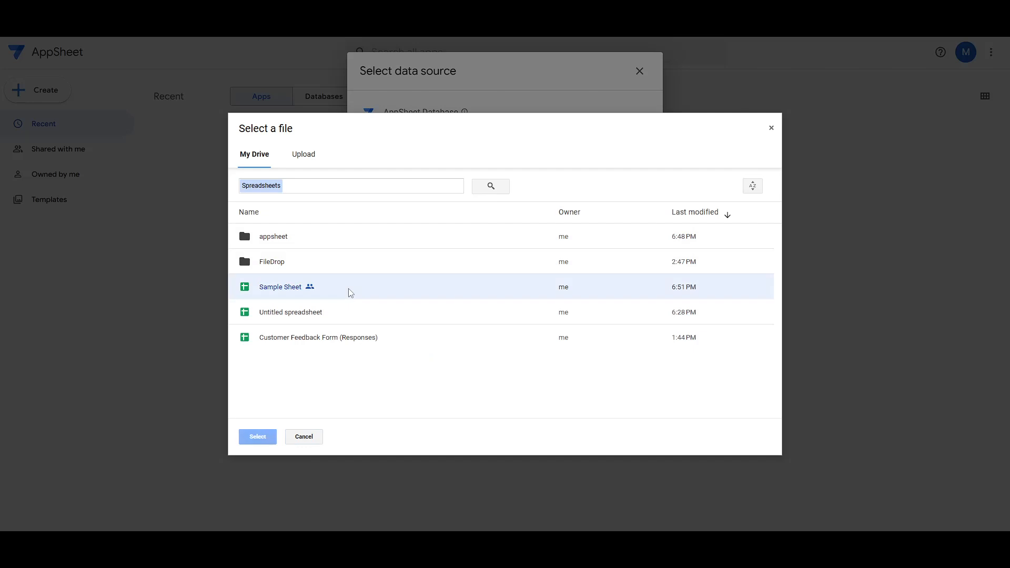
pyautogui.click(266, 435)
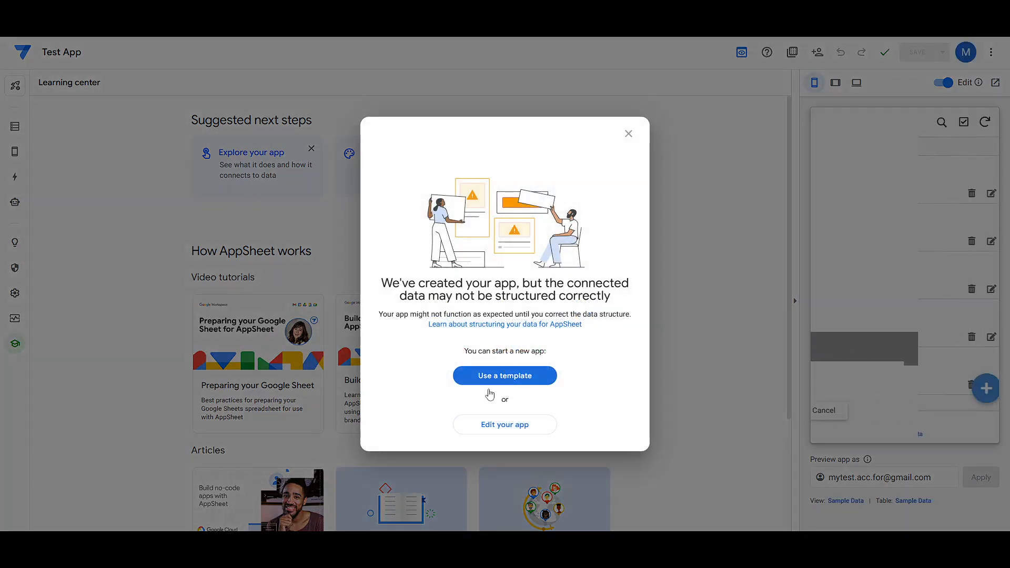
pyautogui.click(503, 426)
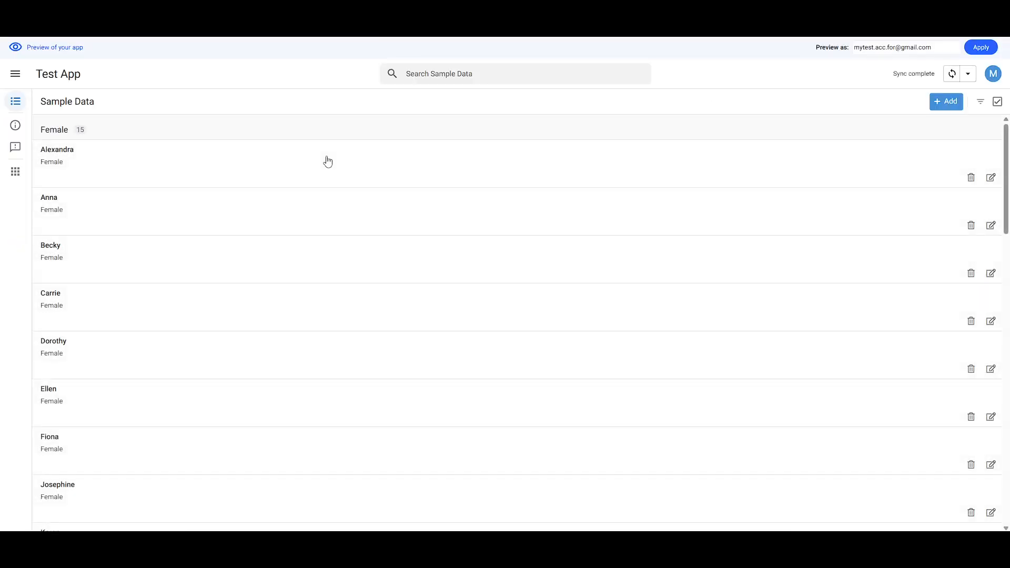
# Open the first student's record from the Female group of Sample Data in the app preview.
pyautogui.click(174, 159)
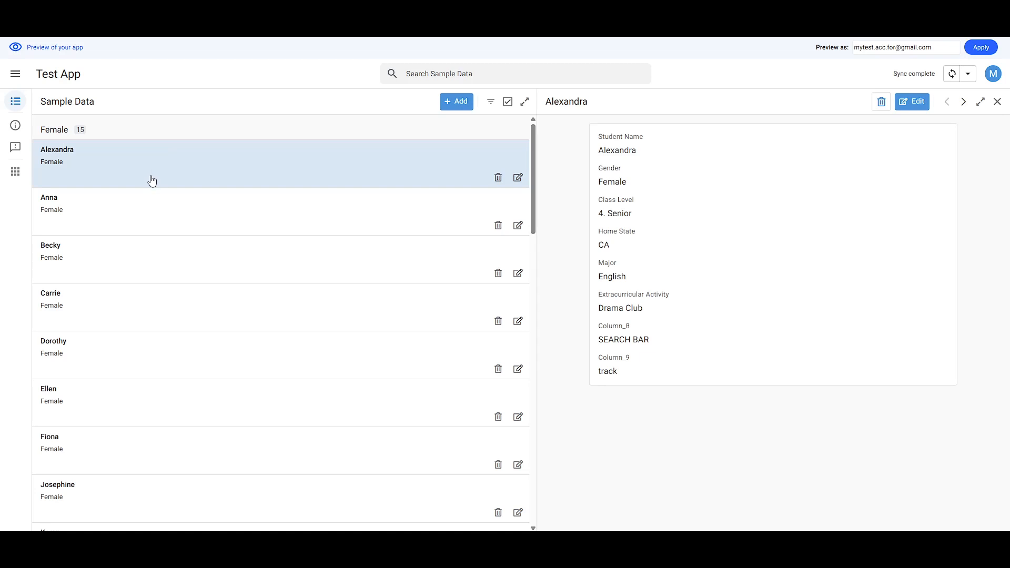